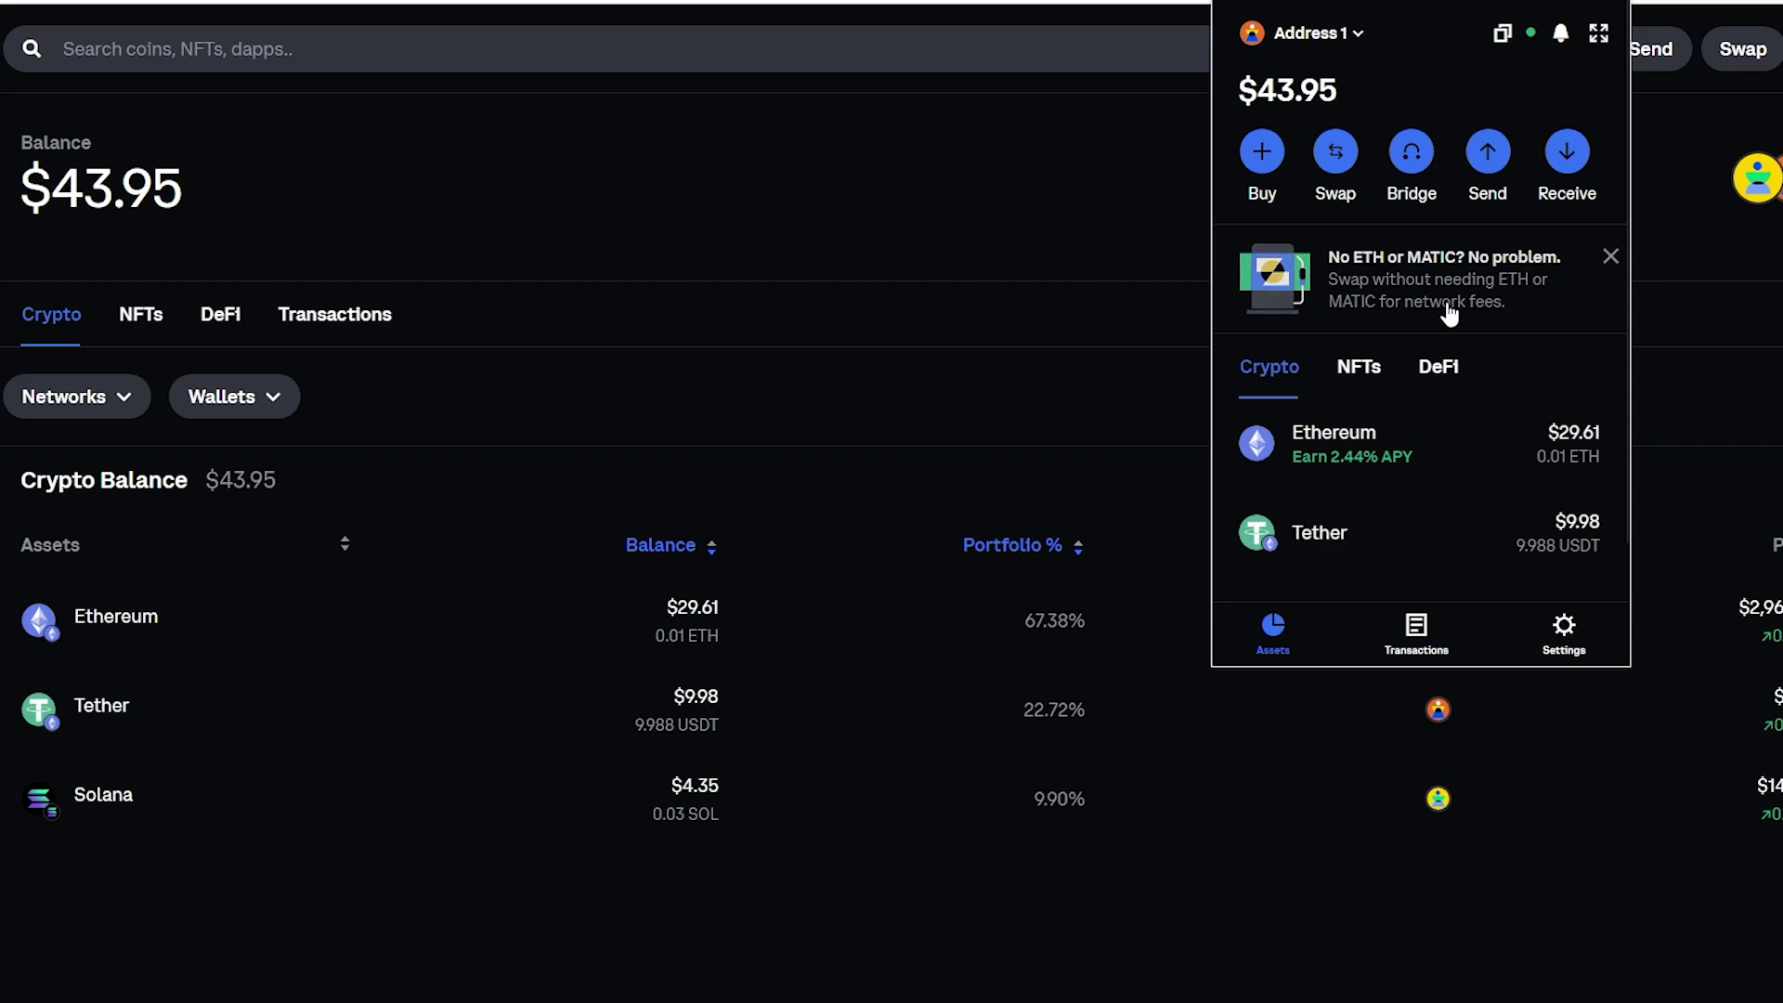
{"action": "left_click", "coordinate": [1561, 170]}
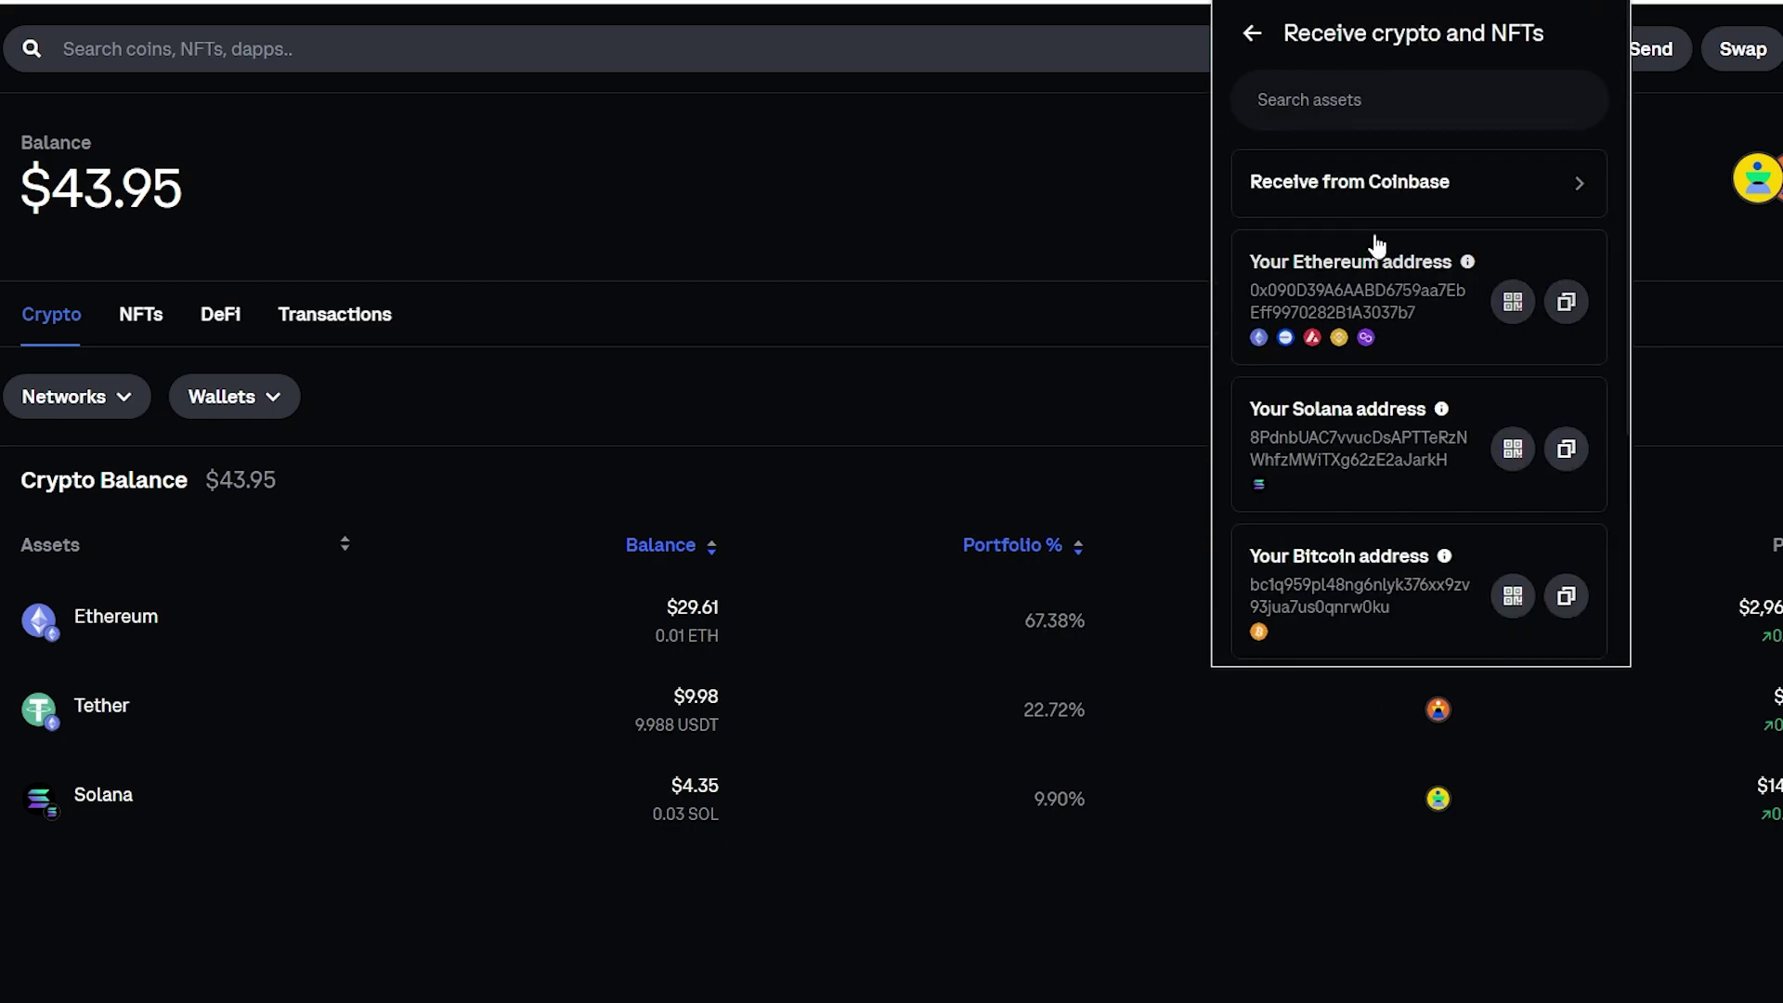
{"action": "scroll", "coordinate": [1376, 247], "scroll_direction": "down", "scroll_amount": 3}
{"action": "scroll", "coordinate": [1408, 292], "scroll_direction": "up", "scroll_amount": 3}
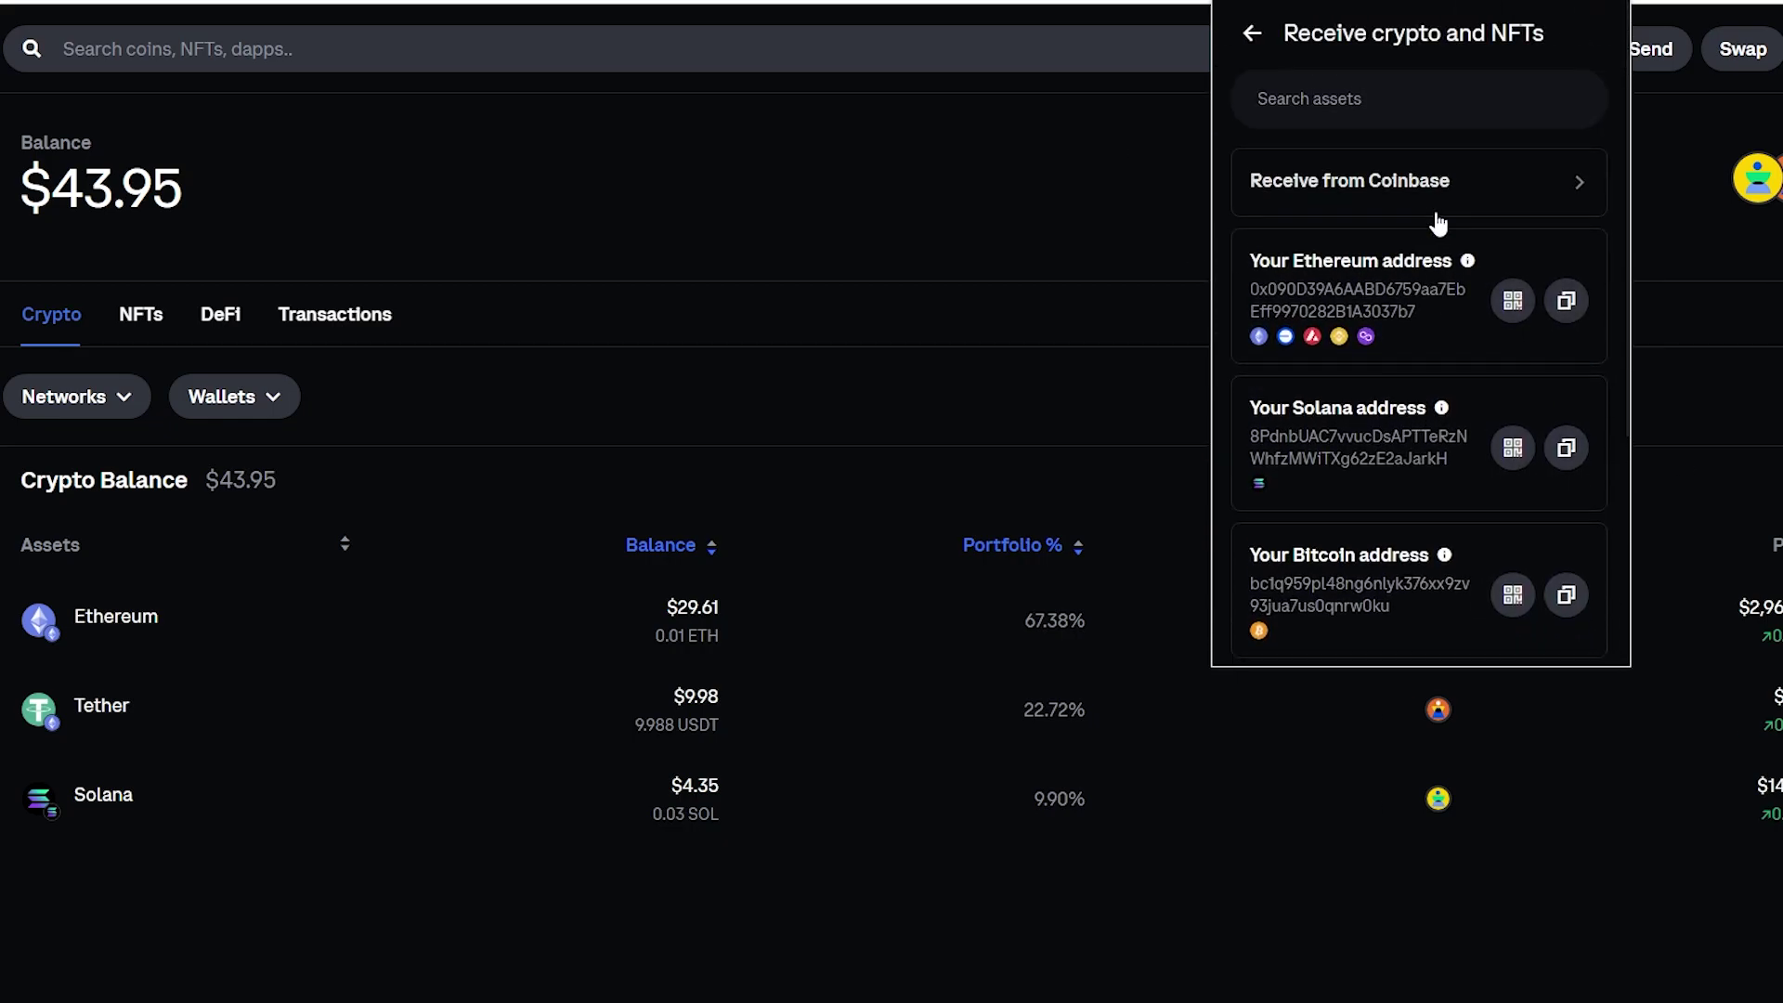
{"action": "scroll", "coordinate": [1446, 288], "scroll_direction": "down", "scroll_amount": 3}
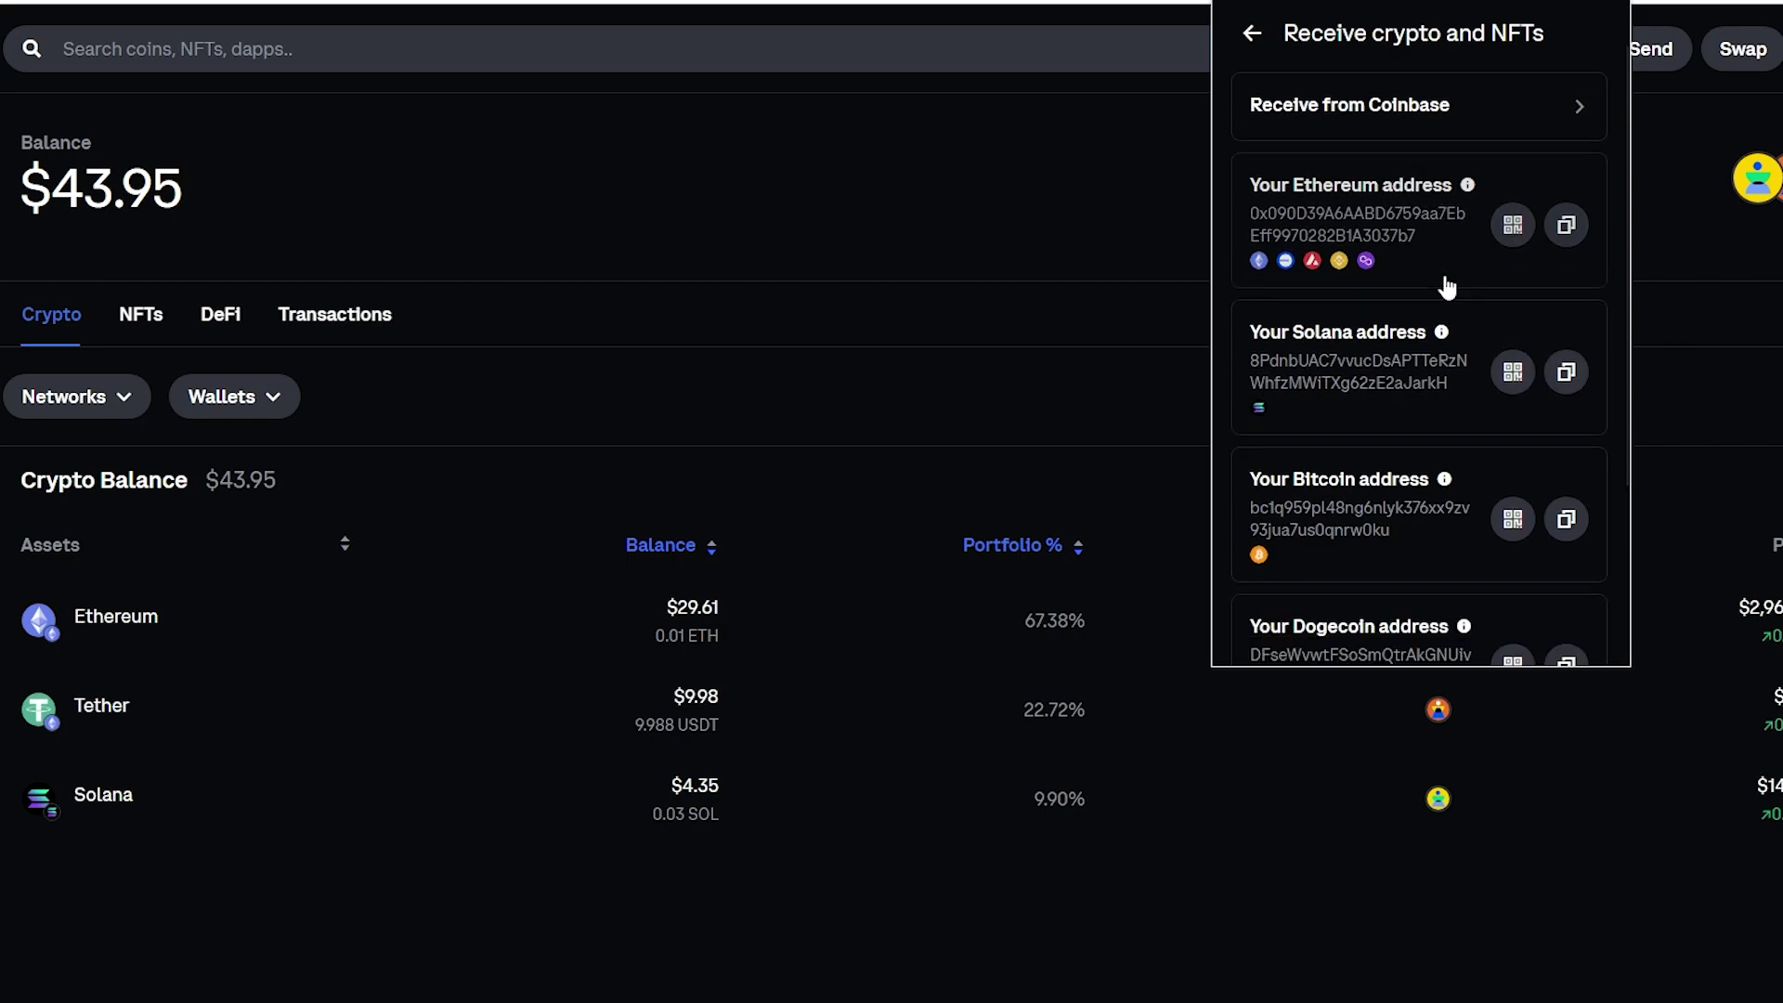
{"action": "scroll", "coordinate": [1391, 249], "scroll_direction": "down", "scroll_amount": 2}
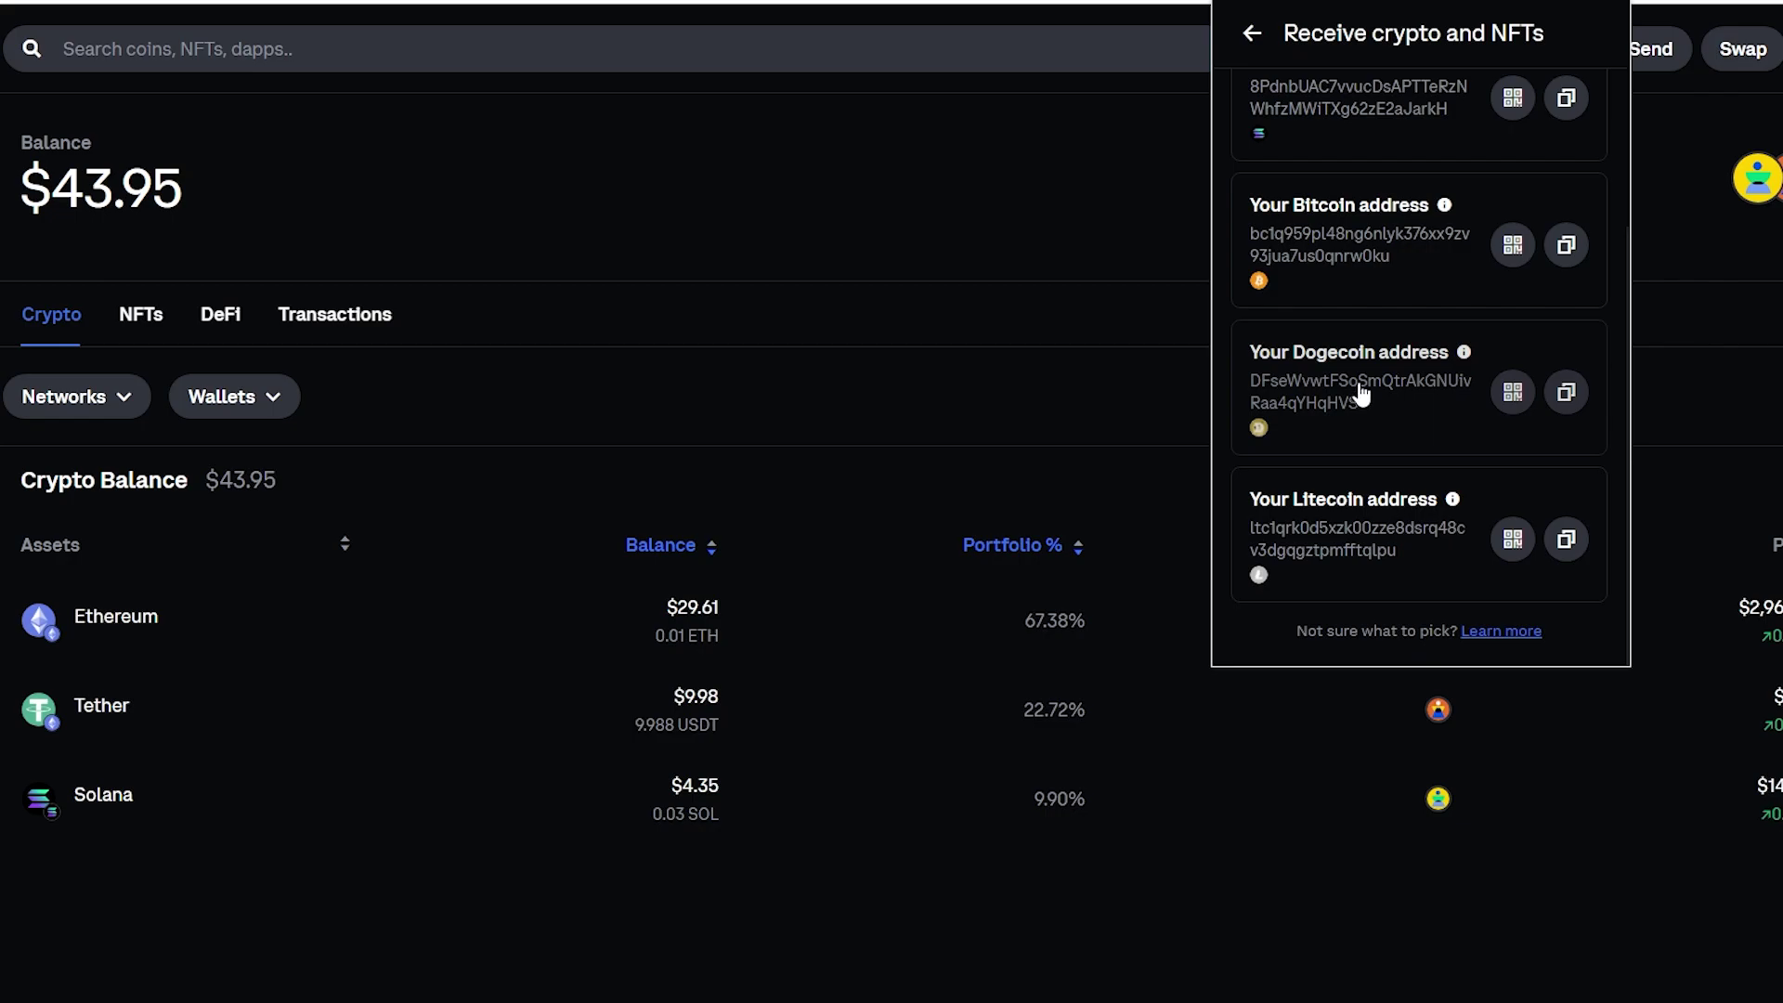
{"action": "scroll", "coordinate": [1437, 523], "scroll_direction": "up", "scroll_amount": 5}
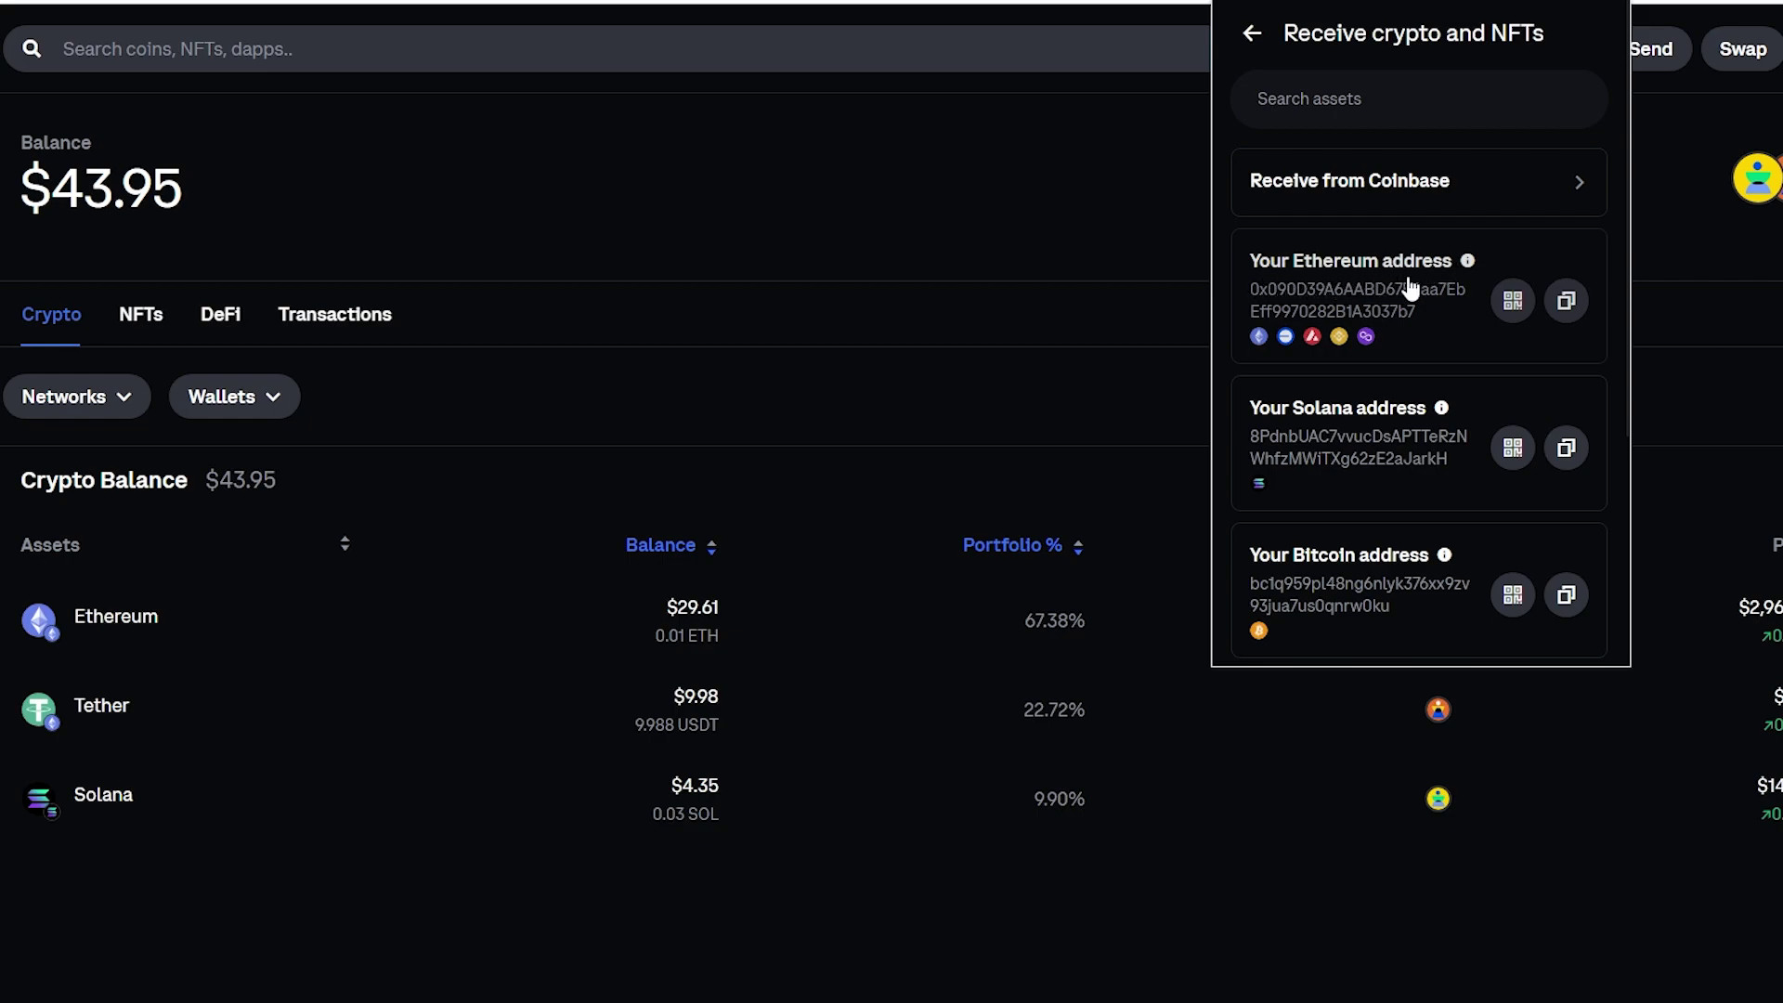
Step: Copy the Ethereum address from the Receive panel using its copy icon
{"action": "left_click", "coordinate": [1566, 306]}
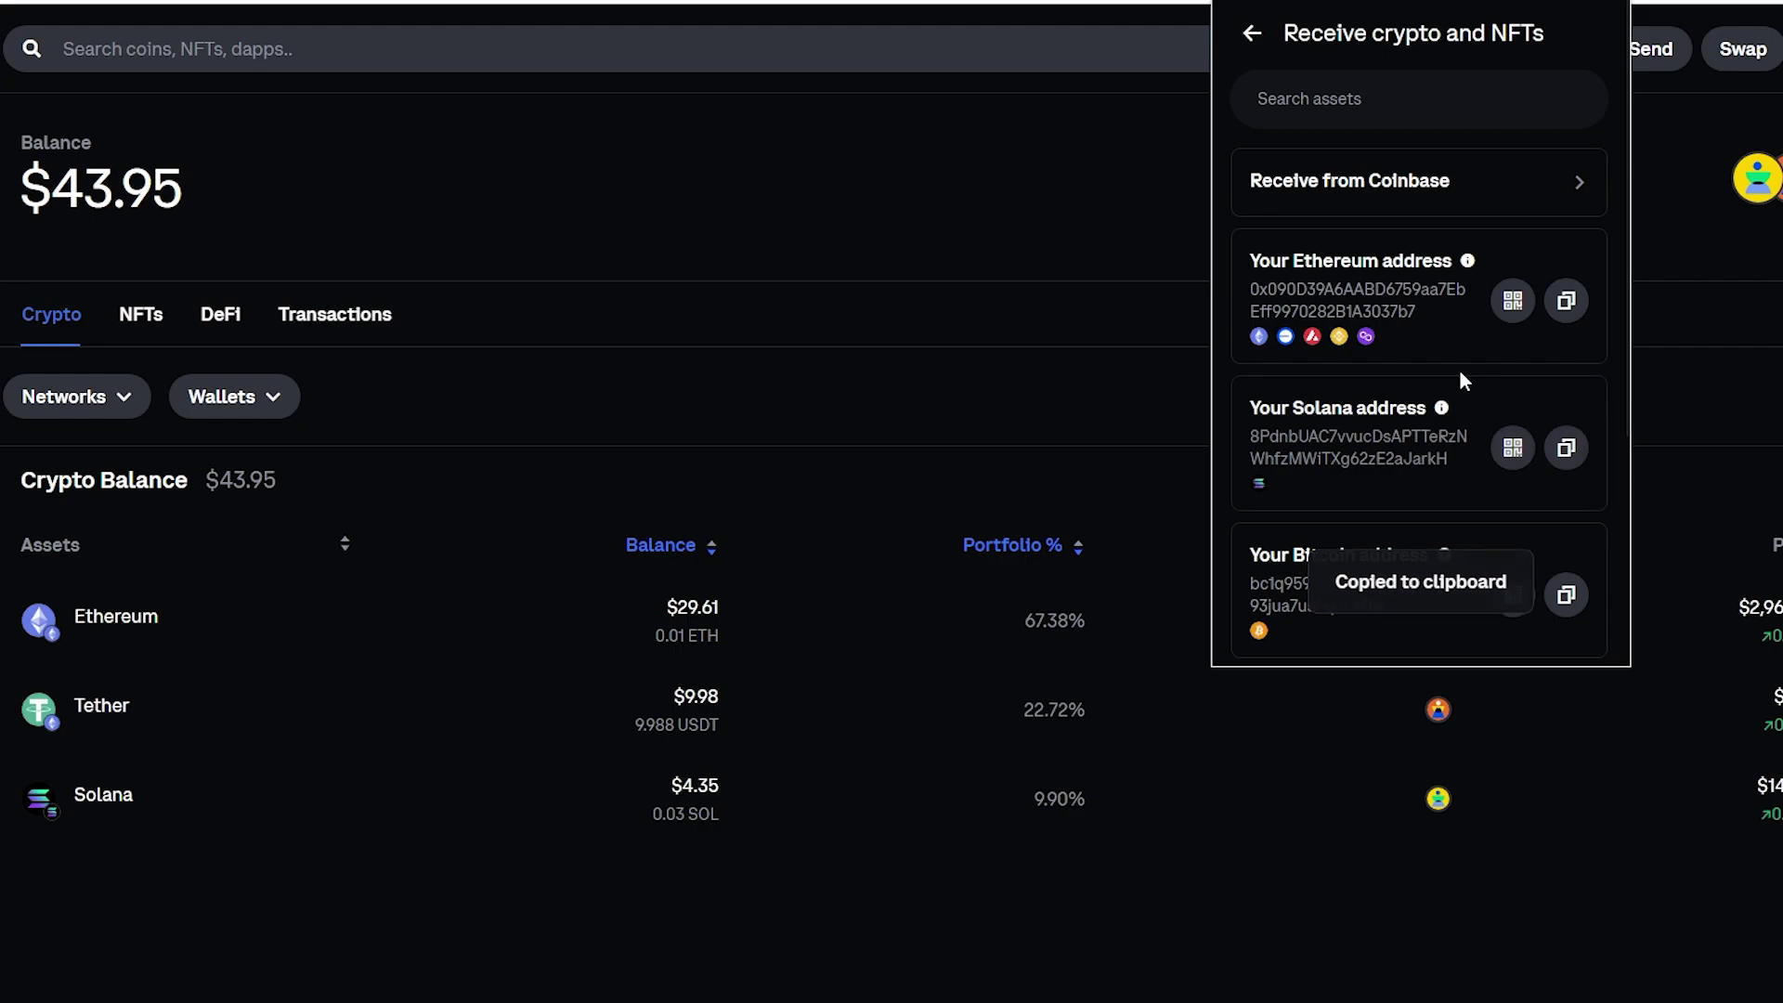
{"action": "scroll", "coordinate": [1458, 366], "scroll_direction": "down", "scroll_amount": 2}
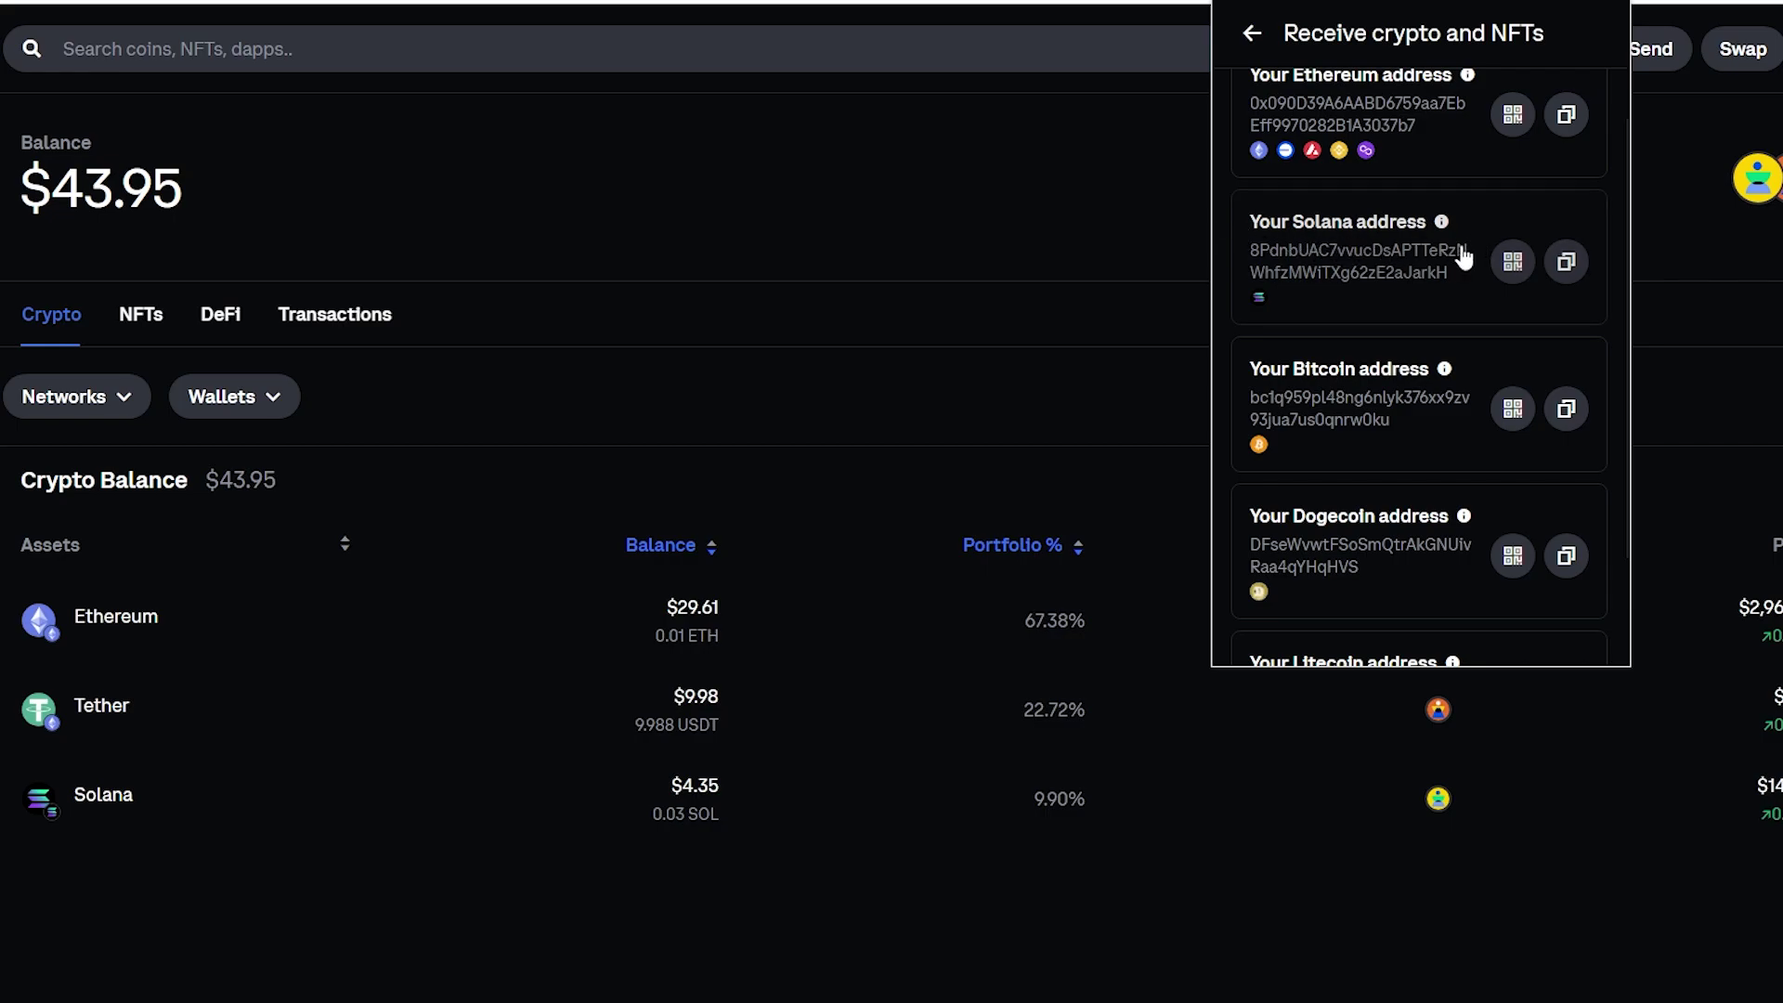
Step: Copy the Solana address from the Receive list using its copy icon
{"action": "left_click", "coordinate": [1569, 264]}
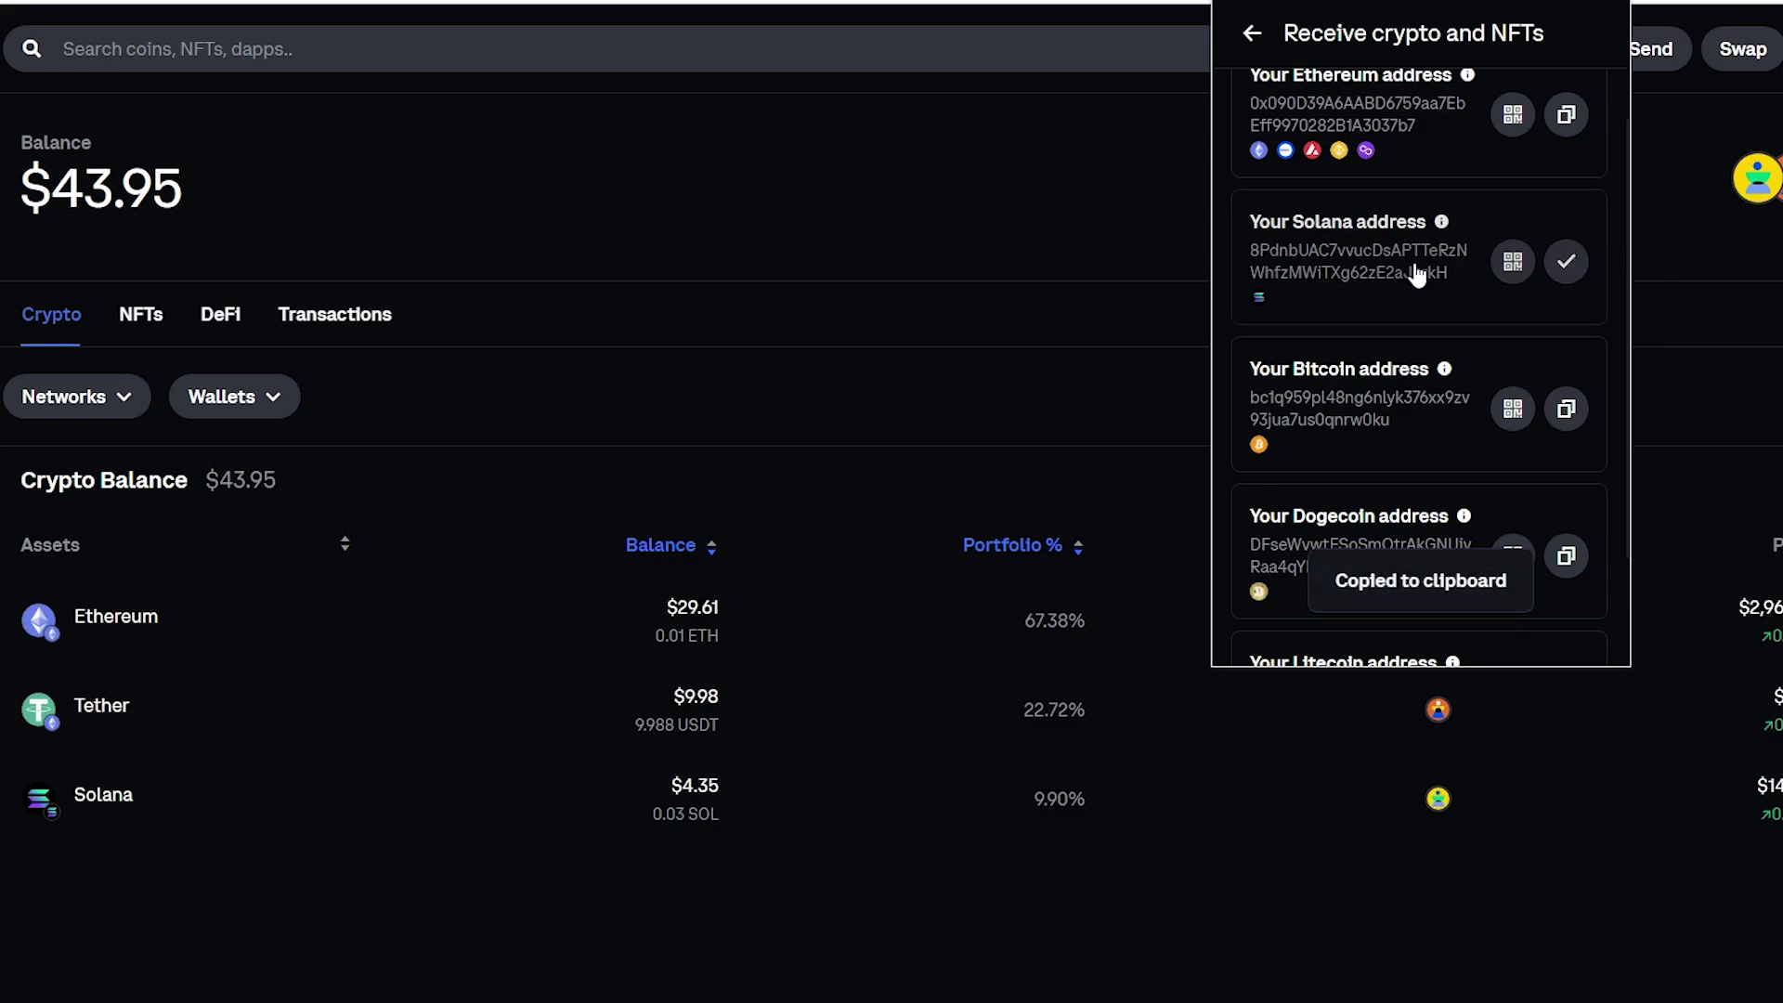